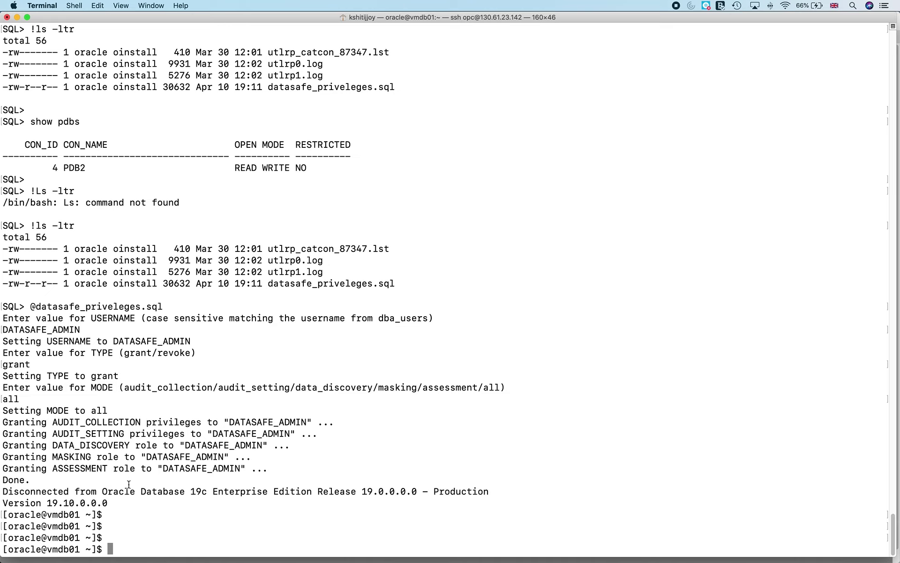
- Switch to Safari and name the new Data Safe target VMDB01, with Oracle Cloud Database as its target type
{"action": "mouse_move", "coordinate": [132, 557]}
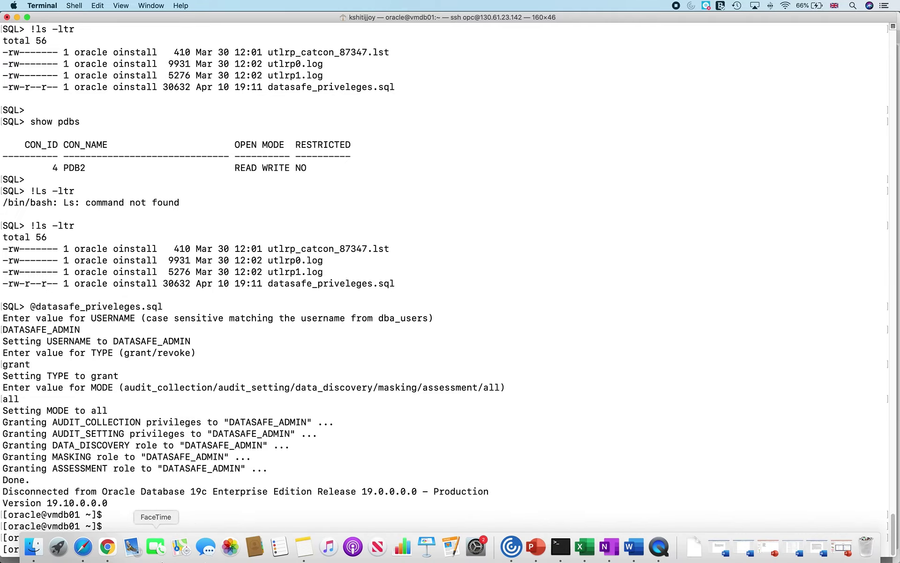
{"action": "left_click", "coordinate": [83, 550]}
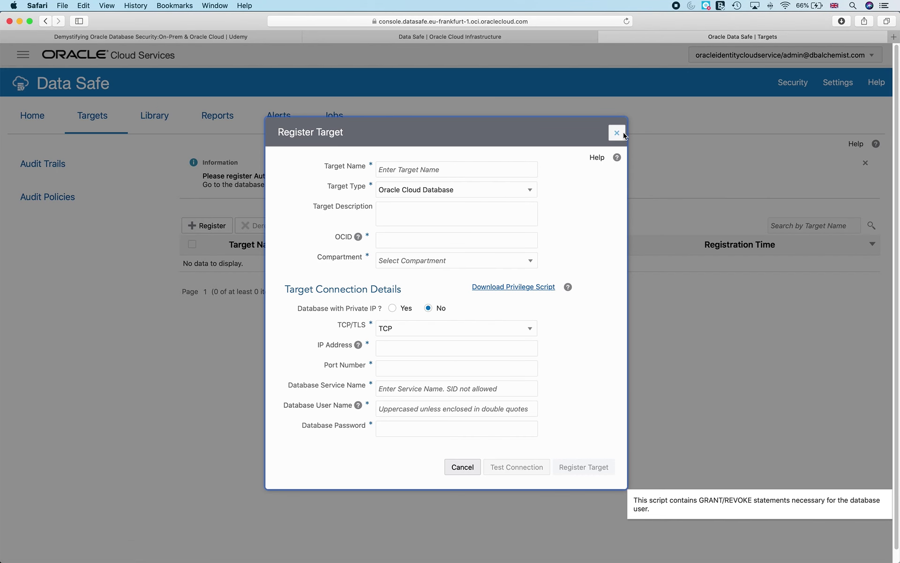
{"action": "left_click", "coordinate": [450, 170]}
{"action": "type", "text": "VMDB01"}
{"action": "left_click", "coordinate": [448, 190]}
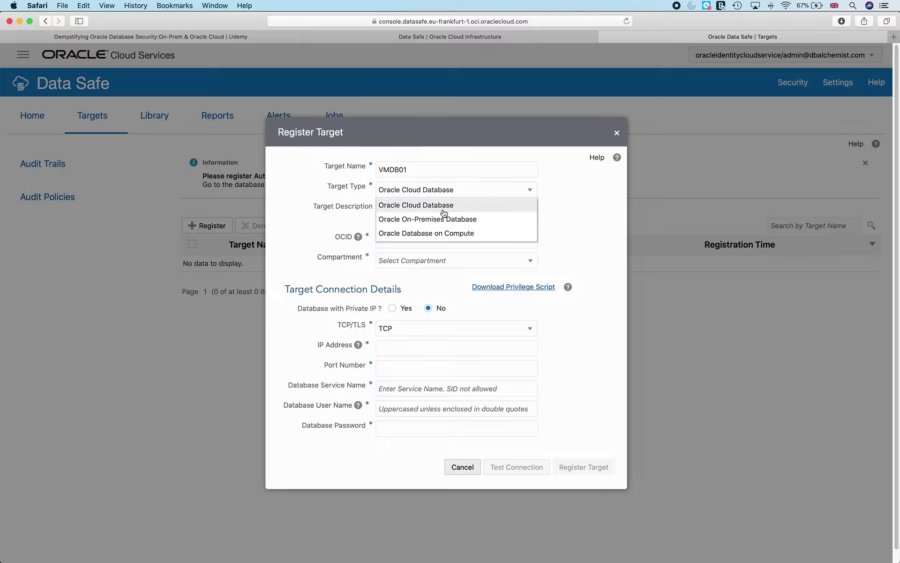
{"action": "left_click", "coordinate": [446, 209]}
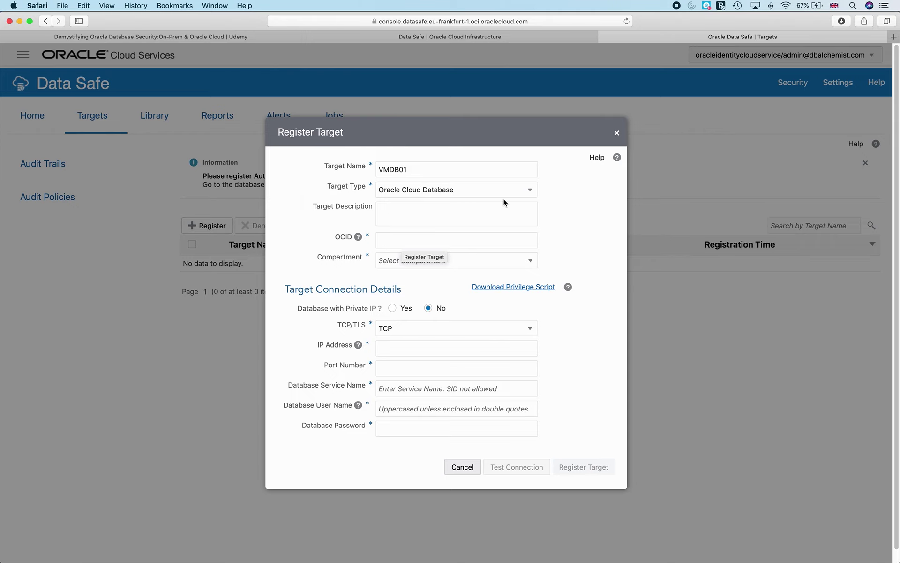
- In the Oracle Cloud console, open the VMDB01 DB system's details and copy its full OCID
{"action": "left_click", "coordinate": [401, 37]}
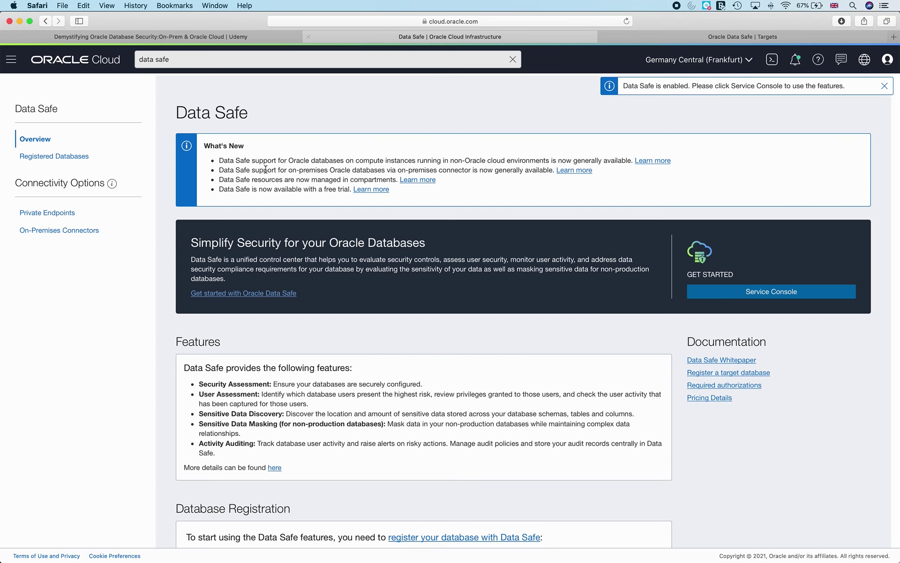
{"action": "left_click", "coordinate": [11, 59]}
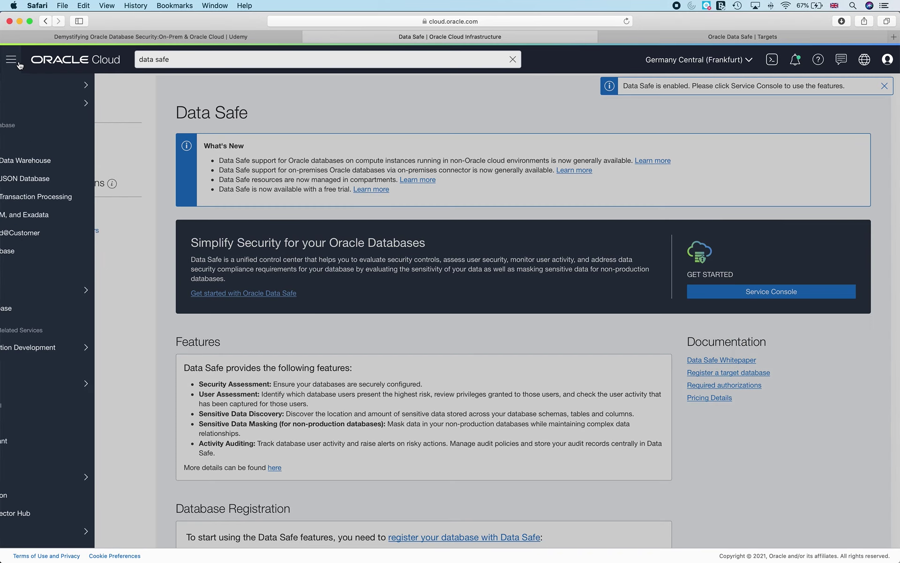
{"action": "left_click", "coordinate": [86, 221]}
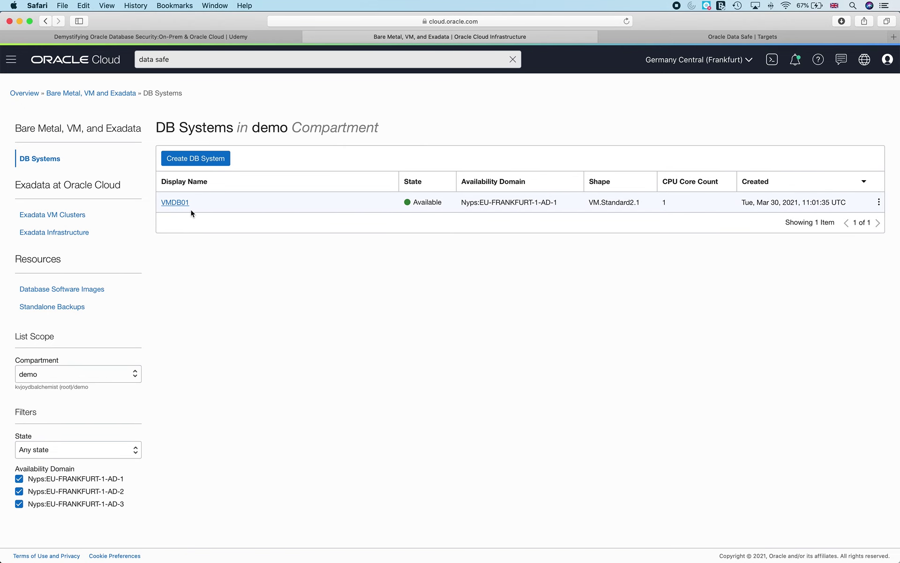
{"action": "left_click", "coordinate": [178, 202]}
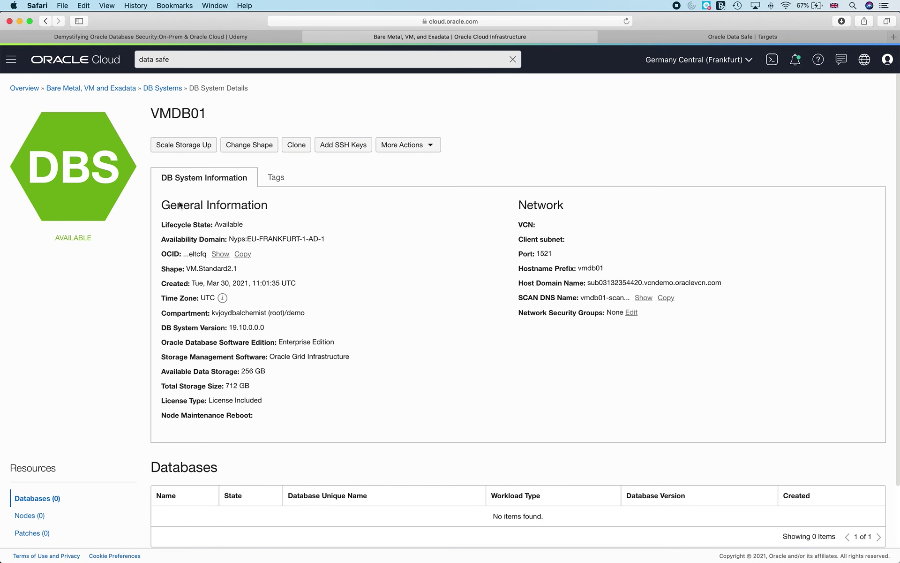
{"action": "left_click", "coordinate": [225, 254]}
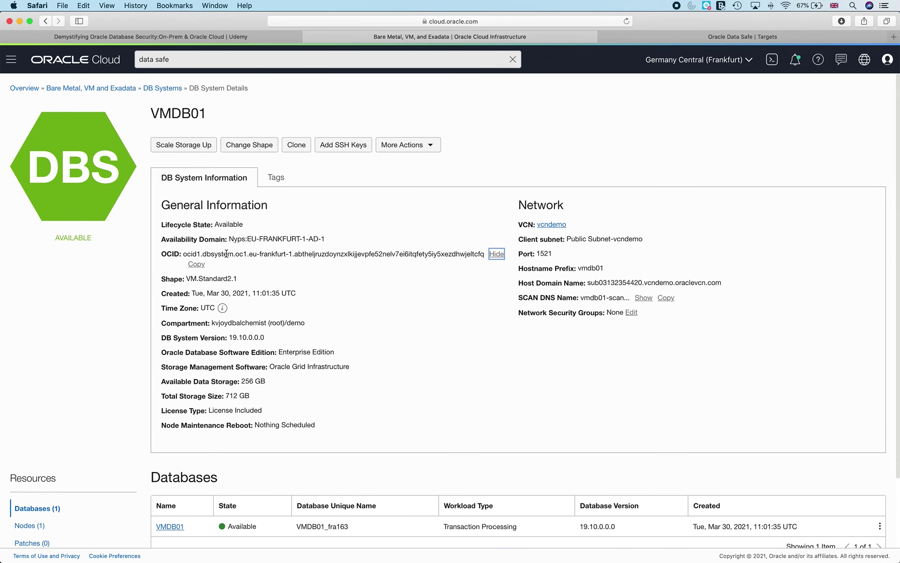
{"action": "left_click", "coordinate": [197, 264]}
- Paste the copied DB system OCID into the Data Safe target registration form
{"action": "left_click", "coordinate": [714, 39]}
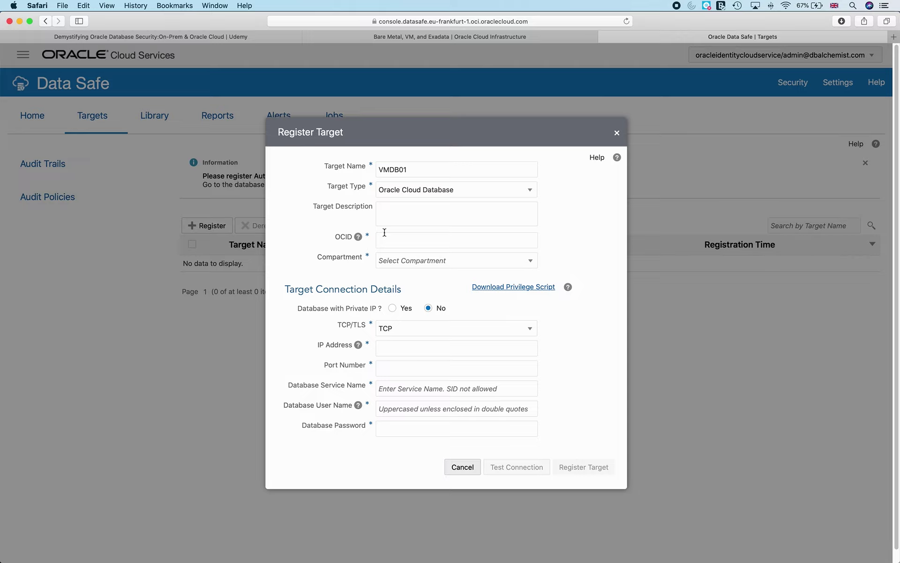
{"action": "left_click", "coordinate": [397, 242]}
{"action": "key", "text": "super+v"}
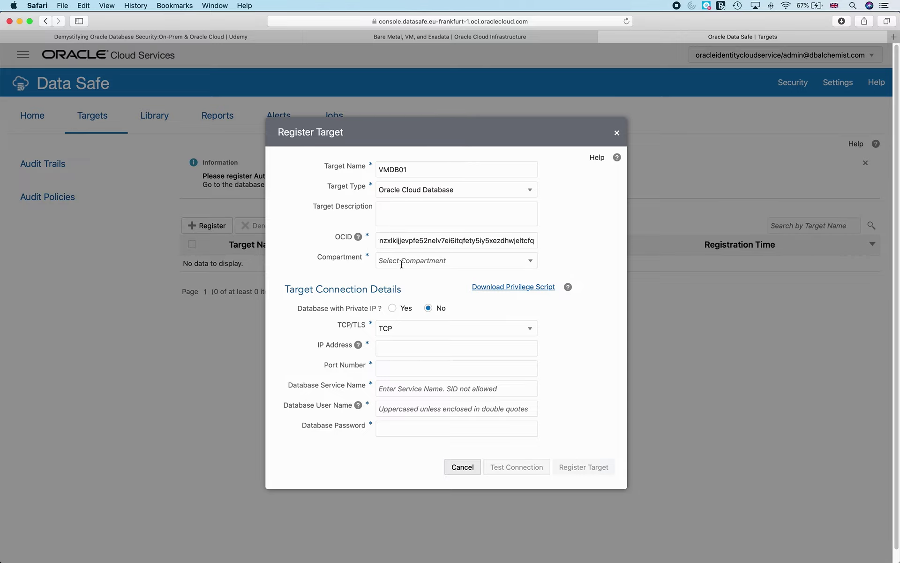
{"action": "left_click", "coordinate": [337, 36]}
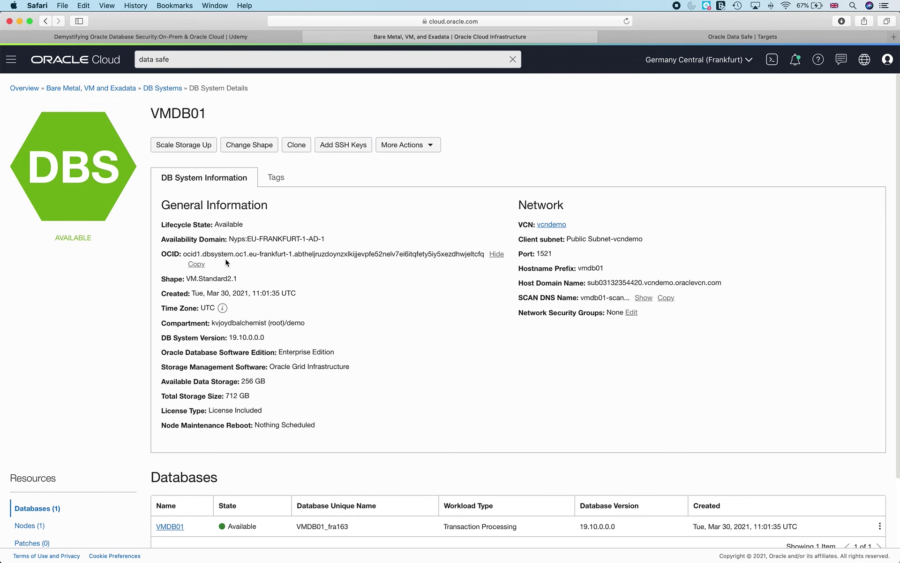
{"action": "left_click", "coordinate": [689, 38]}
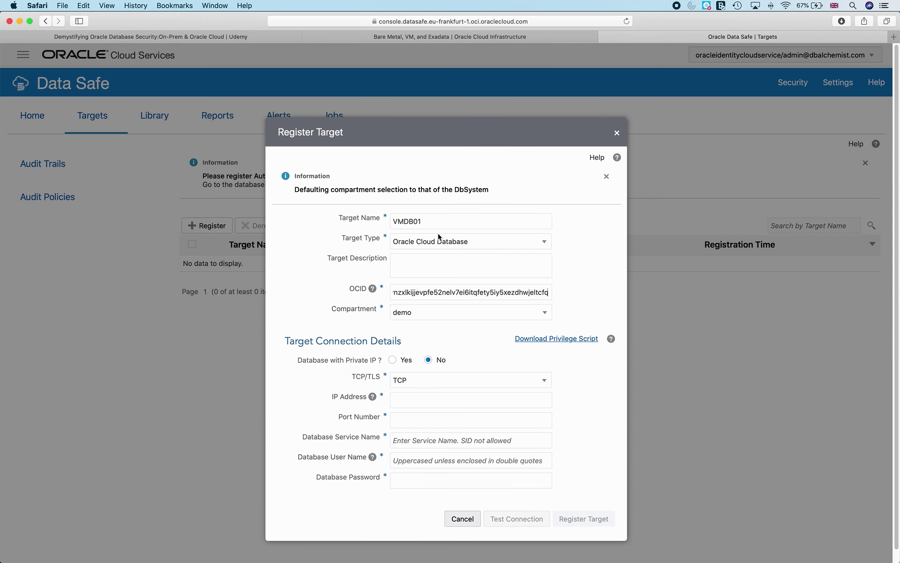
- Keep TCP as the connection protocol in the target connection details
{"action": "left_click", "coordinate": [447, 335]}
{"action": "scroll", "coordinate": [450, 319], "scroll_direction": "down", "scroll_amount": 1}
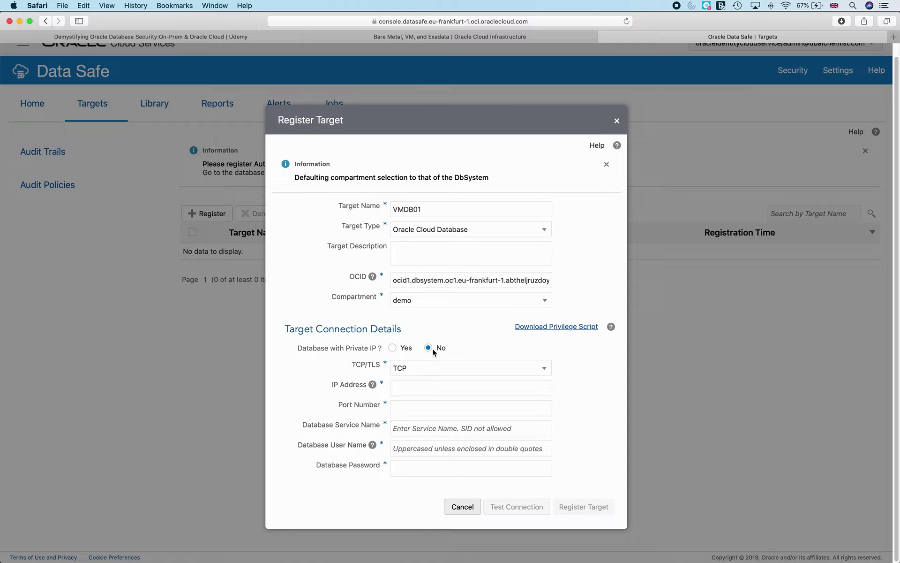
{"action": "left_click", "coordinate": [450, 370]}
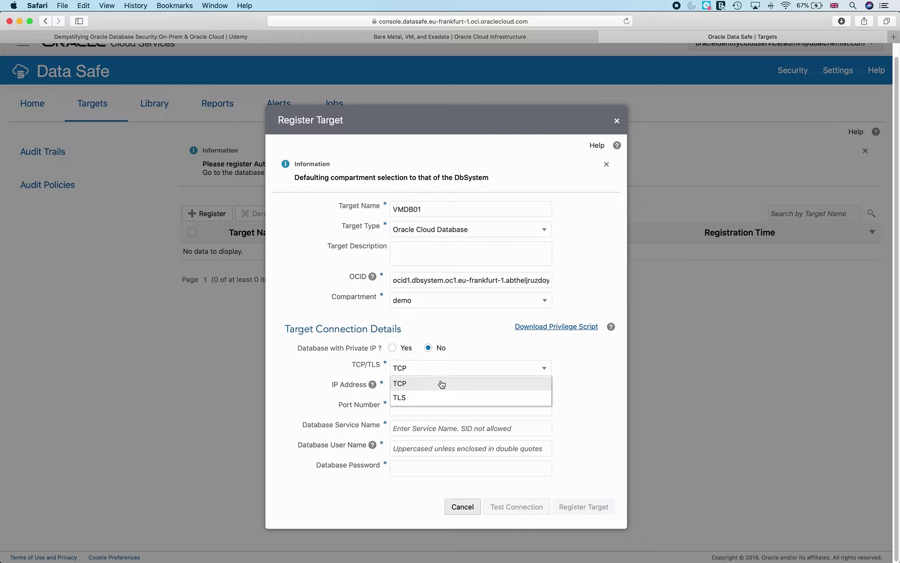
{"action": "left_click", "coordinate": [443, 385]}
- List the nodes of the VMDB01 DB system in the cloud console and copy the vmdb01 node's public IP address
{"action": "left_click", "coordinate": [435, 388]}
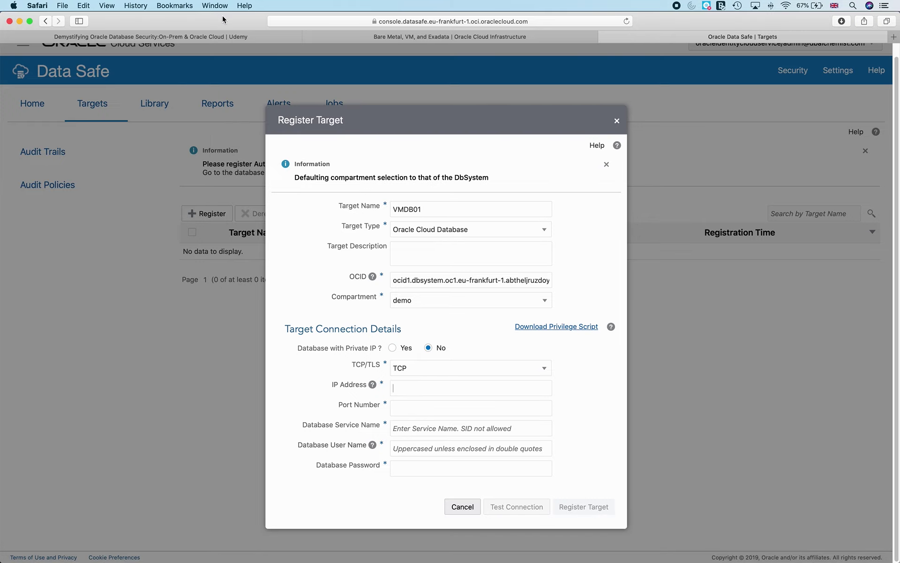
{"action": "left_click", "coordinate": [230, 38]}
{"action": "left_click", "coordinate": [412, 37]}
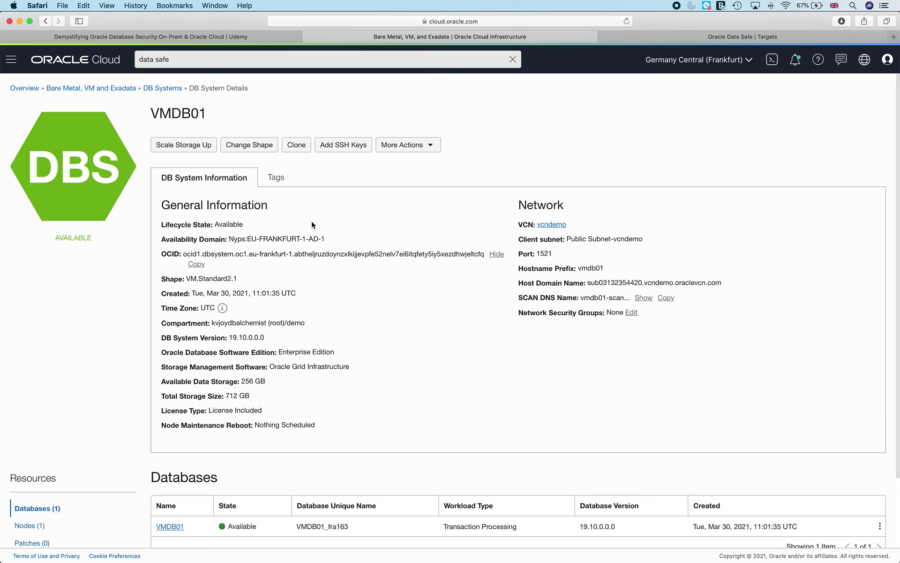
{"action": "scroll", "coordinate": [206, 346], "scroll_direction": "down", "scroll_amount": 3}
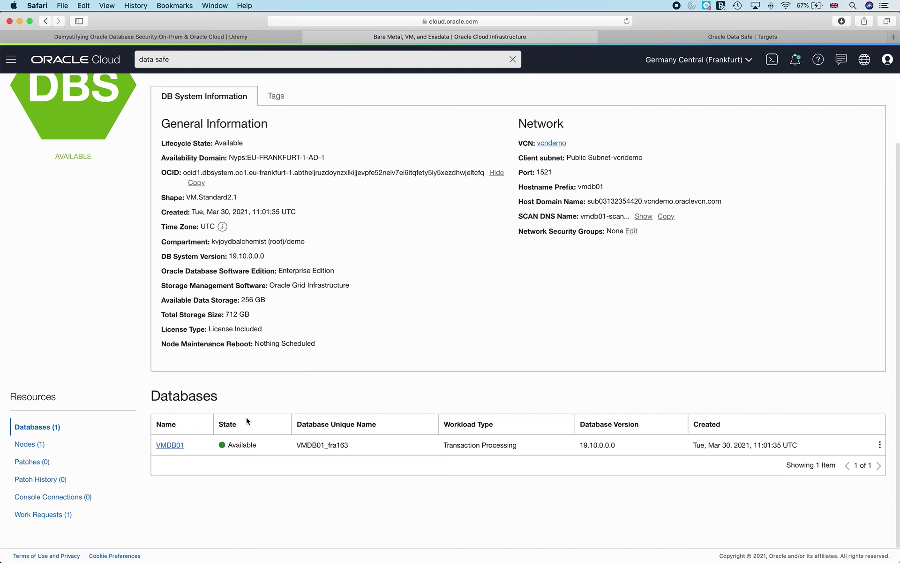
{"action": "left_click", "coordinate": [37, 446]}
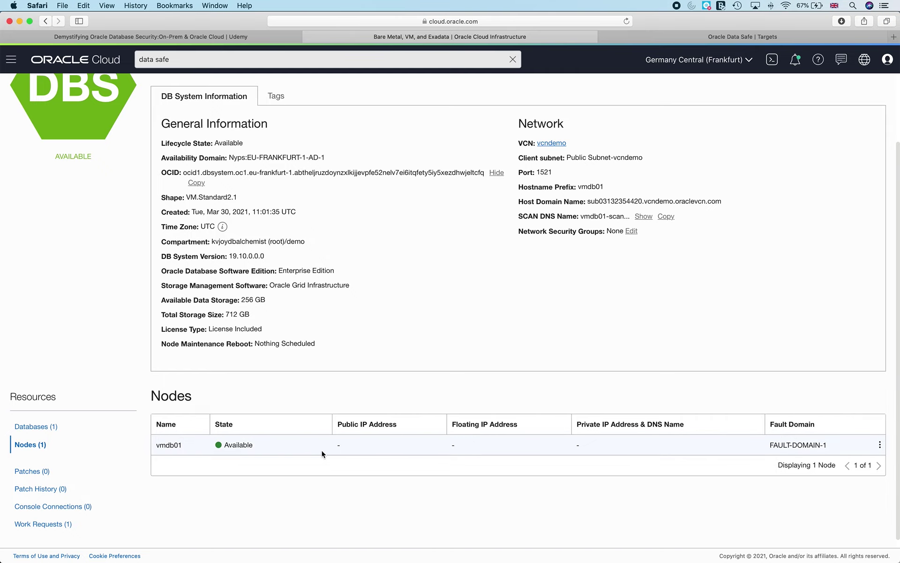
{"action": "double_click", "coordinate": [360, 445]}
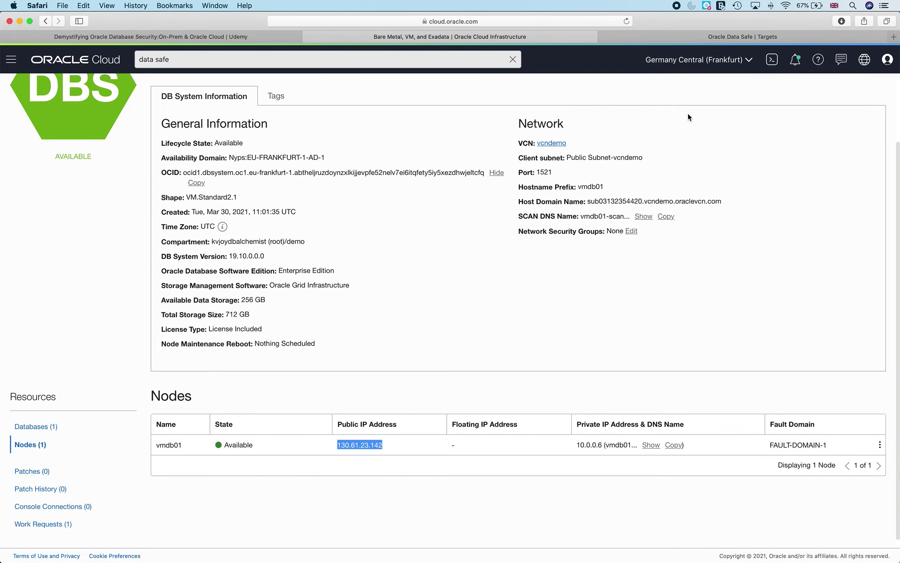
- Set the target's IP address to 130.61.23.142 and its port number to 1521 in the registration form
{"action": "left_click", "coordinate": [756, 42]}
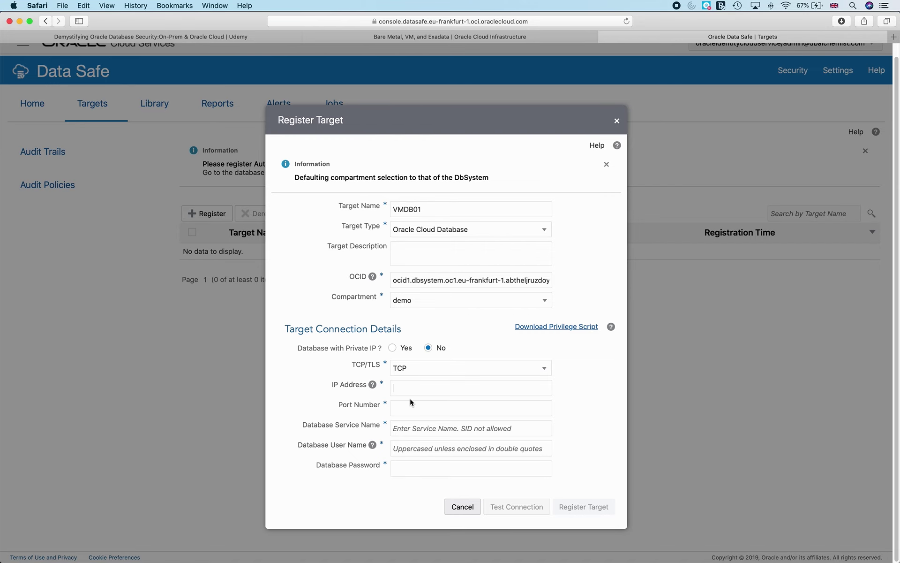
{"action": "key", "text": "super+v"}
{"action": "type", "text": "1521"}
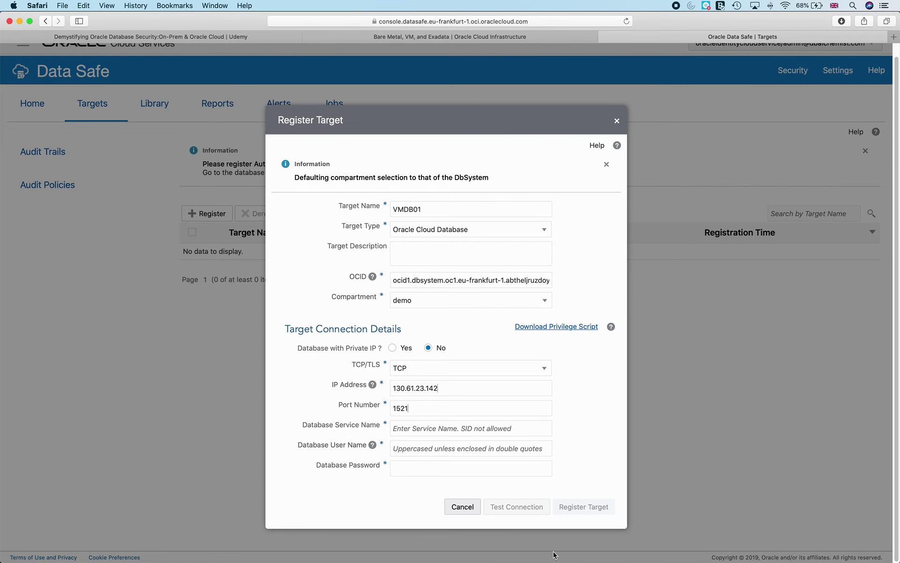
- Switch to Terminal, start lsnrctl and run status to list the listener's services
{"action": "left_click", "coordinate": [572, 549]}
{"action": "scroll", "coordinate": [389, 431], "scroll_direction": "up", "scroll_amount": 4}
{"action": "scroll", "coordinate": [389, 432], "scroll_direction": "down", "scroll_amount": 4}
{"action": "type", "text": "lsnrctl"}
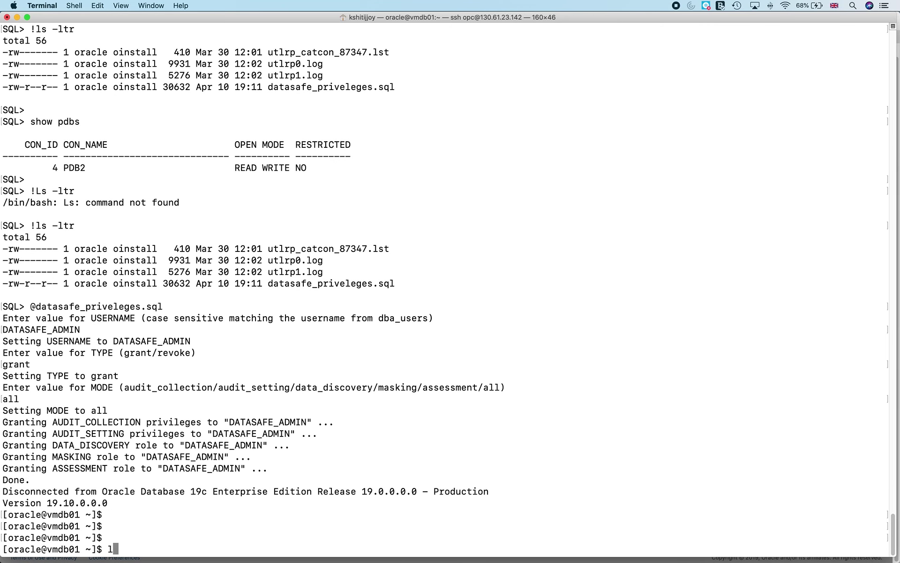
{"action": "key", "text": "Return"}
{"action": "type", "text": "stst"}
{"action": "key", "text": "BackSpace"}
{"action": "type", "text": "tus"}
{"action": "key", "text": "Return"}
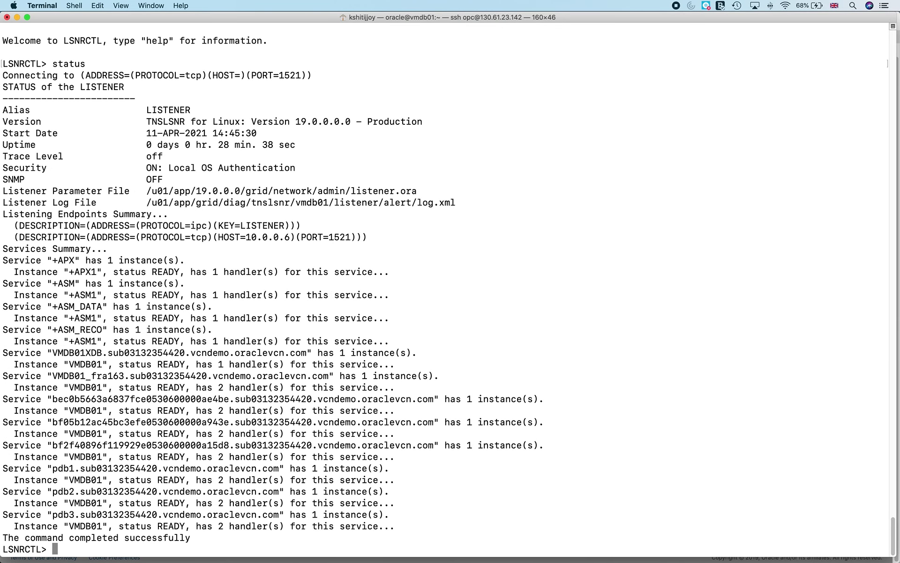
{"action": "key", "text": "Return"}
{"action": "key", "text": "Return"}
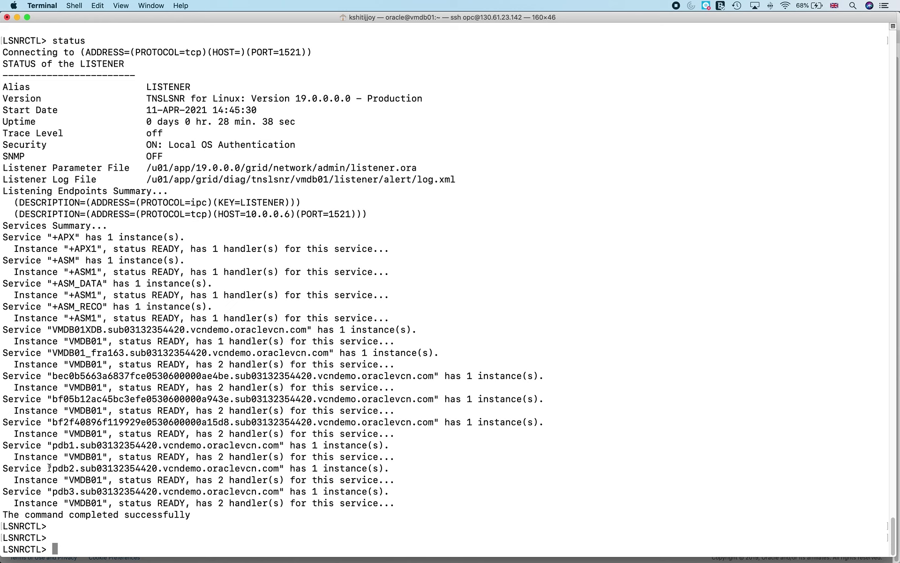
- Copy the service name pdb2.sub03132354420.vcndemo.oraclevcn.com from the listener status and paste it as the target's database service name in Safari
{"action": "left_click_drag", "start_coordinate": [52, 467], "coordinate": [279, 469]}
{"action": "key", "text": "super+c"}
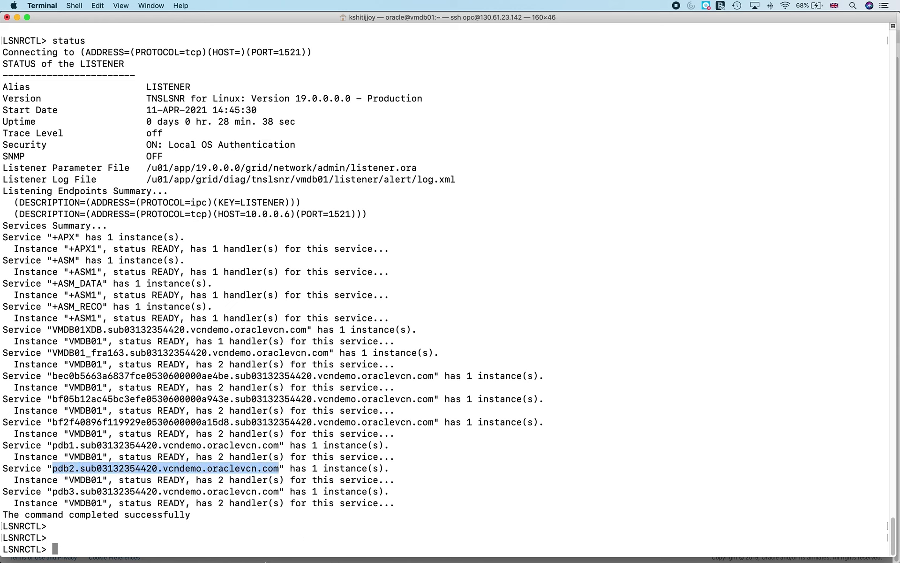
{"action": "mouse_move", "coordinate": [206, 548]}
{"action": "left_click", "coordinate": [85, 548]}
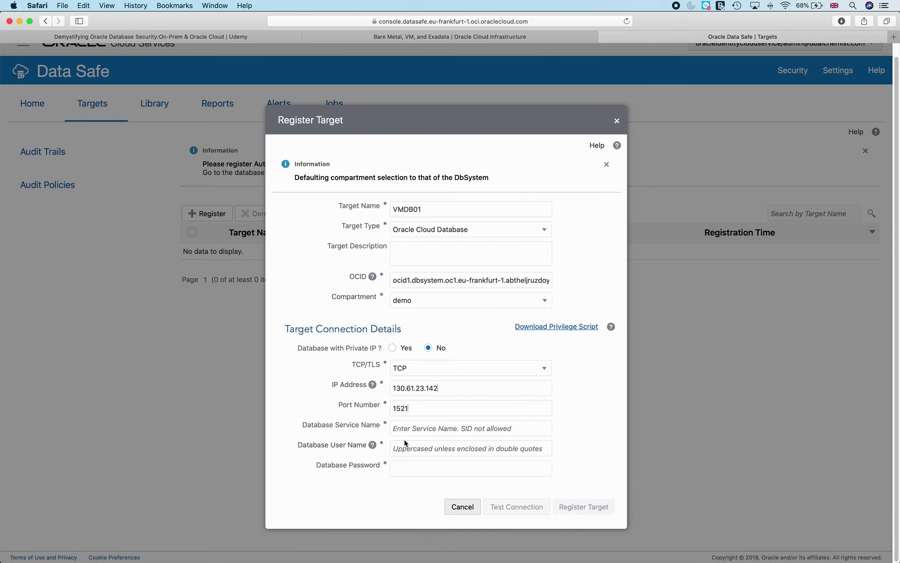
{"action": "left_click", "coordinate": [406, 429]}
{"action": "key", "text": "super+v"}
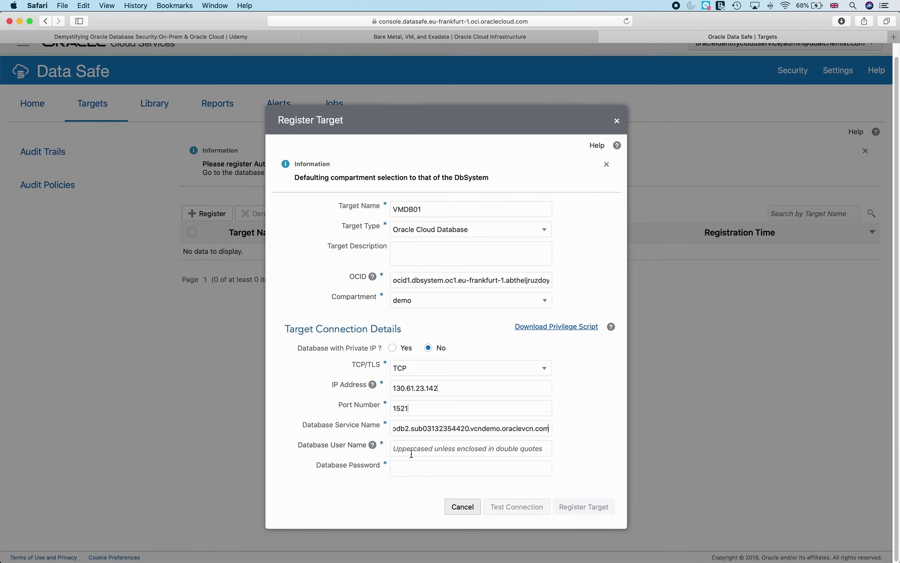
- Enter DATASAFE_ADMIN as the database user name and fill in the database password
{"action": "left_click", "coordinate": [412, 448]}
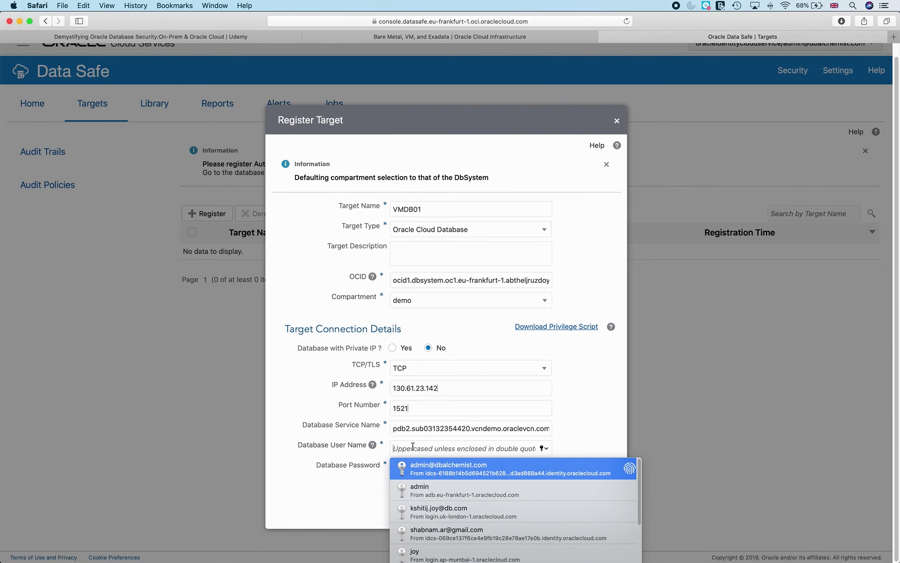
{"action": "left_click", "coordinate": [573, 412]}
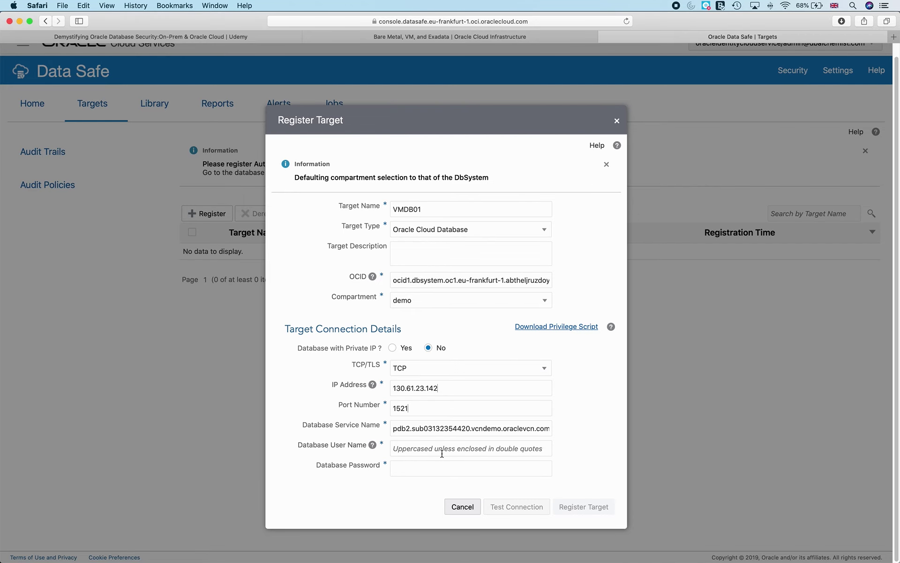
{"action": "left_click", "coordinate": [396, 447]}
{"action": "type", "text": "DATA"}
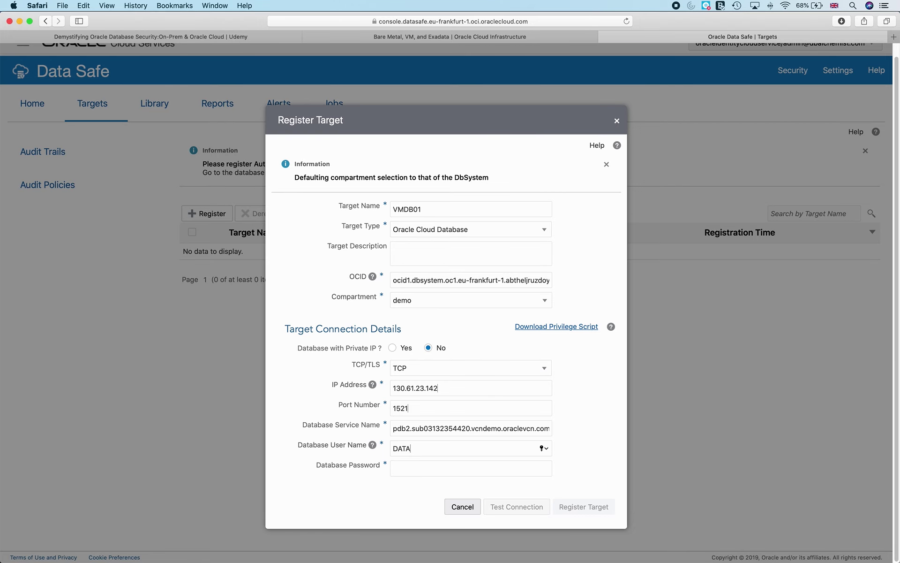
{"action": "type", "text": "SAFE_ADMIN"}
{"action": "key", "text": "Tab"}
{"action": "type", "text": "••••••••"}
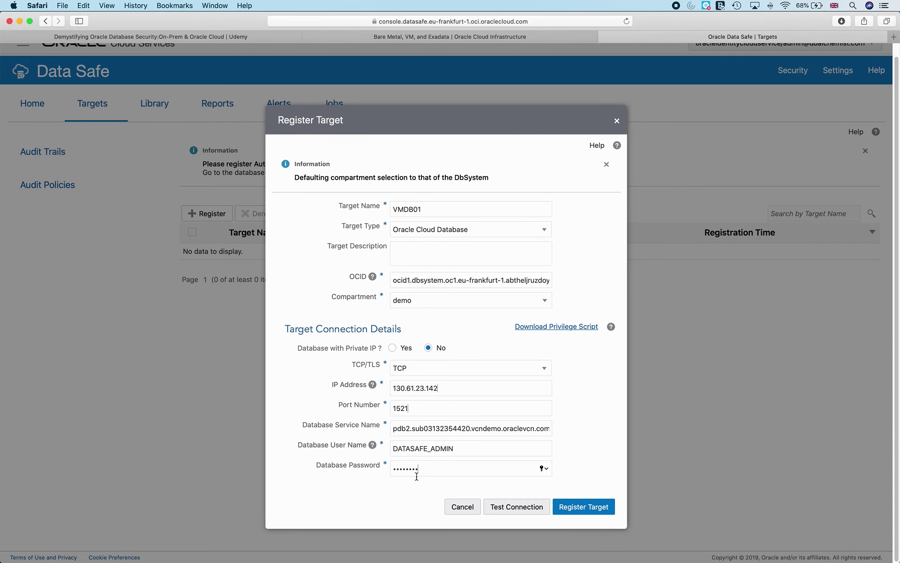
- Test the target database connection and examine the returned message
{"action": "left_click", "coordinate": [507, 508]}
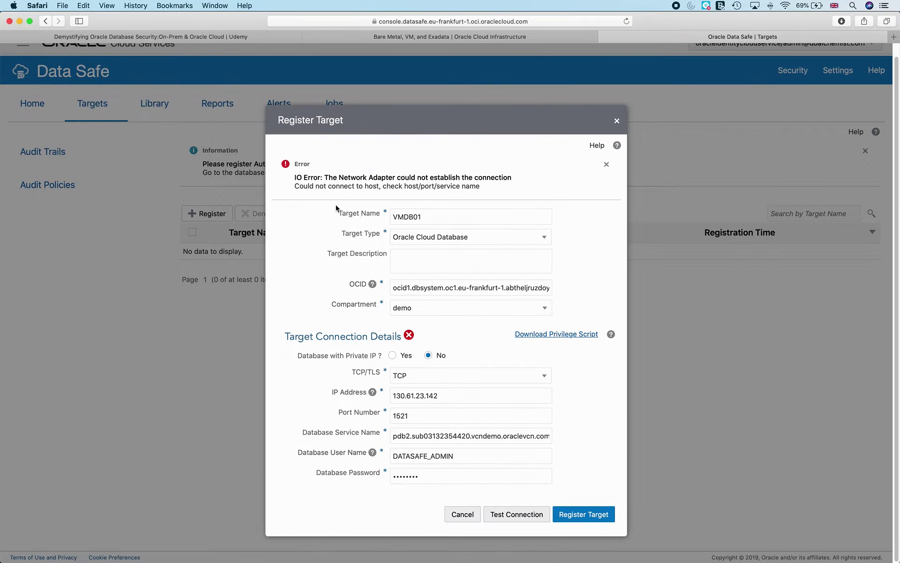
{"action": "left_click_drag", "start_coordinate": [329, 180], "coordinate": [449, 184]}
{"action": "left_click", "coordinate": [449, 184]}
- Switch to the Data Safe document in Word and look up the Data Safe gateway IP addresses by region
{"action": "left_click", "coordinate": [628, 547]}
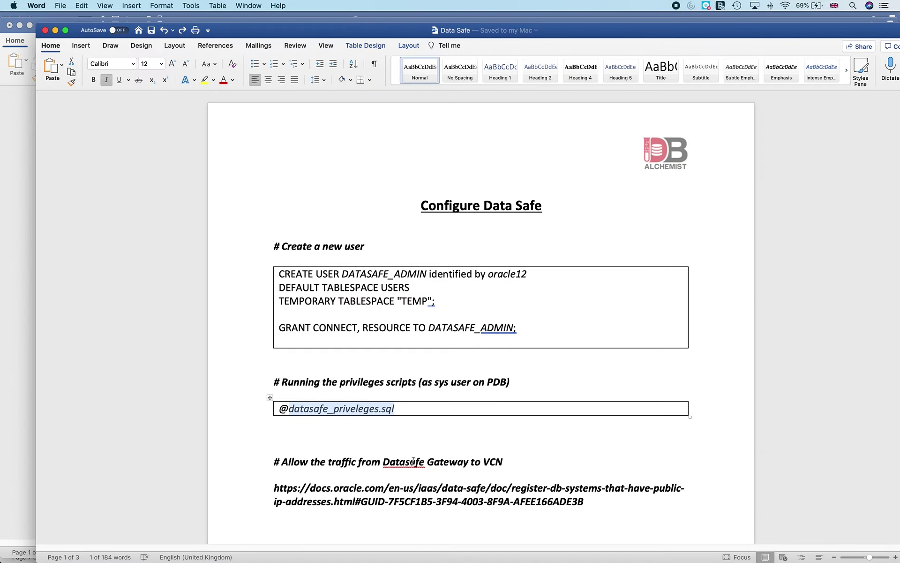
{"action": "scroll", "coordinate": [415, 422], "scroll_direction": "down", "scroll_amount": 10}
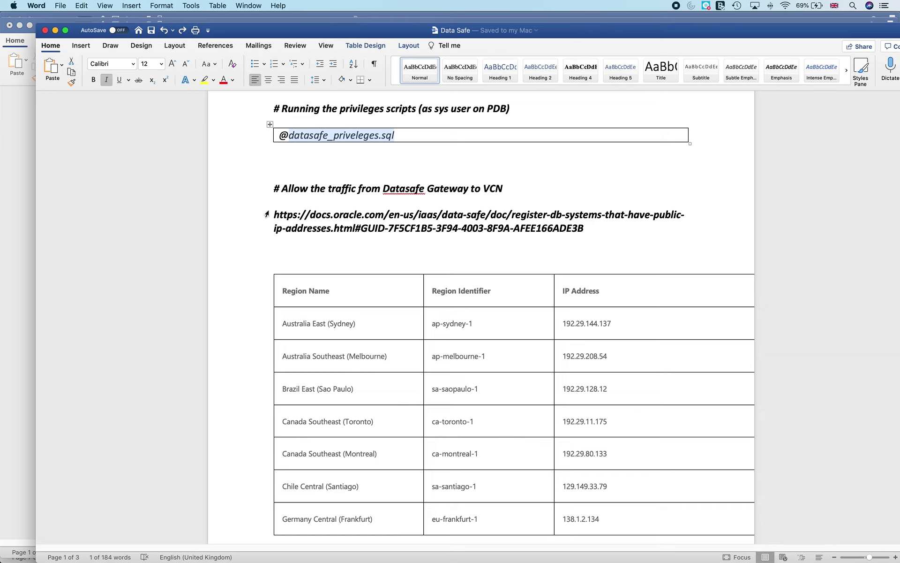
- Find the Germany Central (Frankfurt) row in the gateway table and copy its IP address 138.1.2.134
{"action": "left_click_drag", "start_coordinate": [274, 215], "coordinate": [588, 243]}
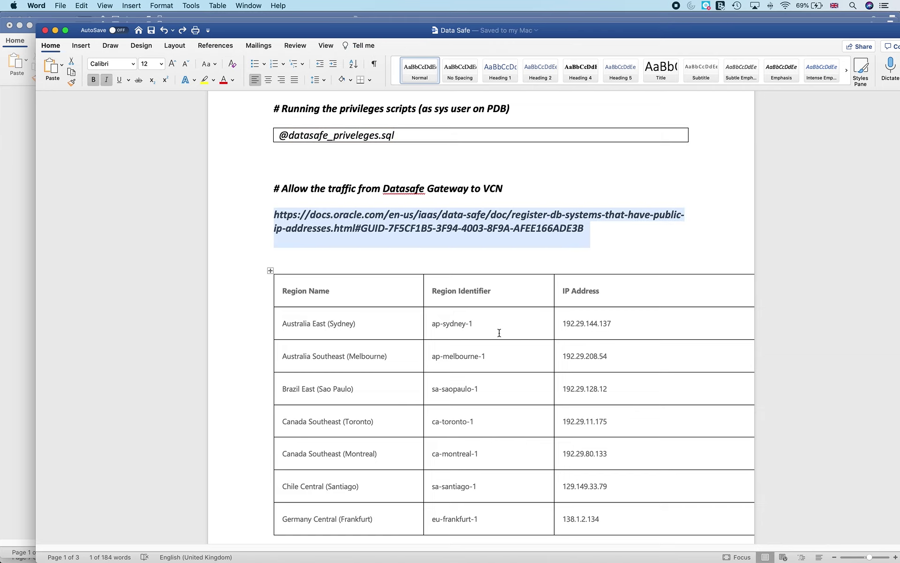
{"action": "scroll", "coordinate": [499, 333], "scroll_direction": "down", "scroll_amount": 2}
{"action": "scroll", "coordinate": [496, 343], "scroll_direction": "down", "scroll_amount": 2}
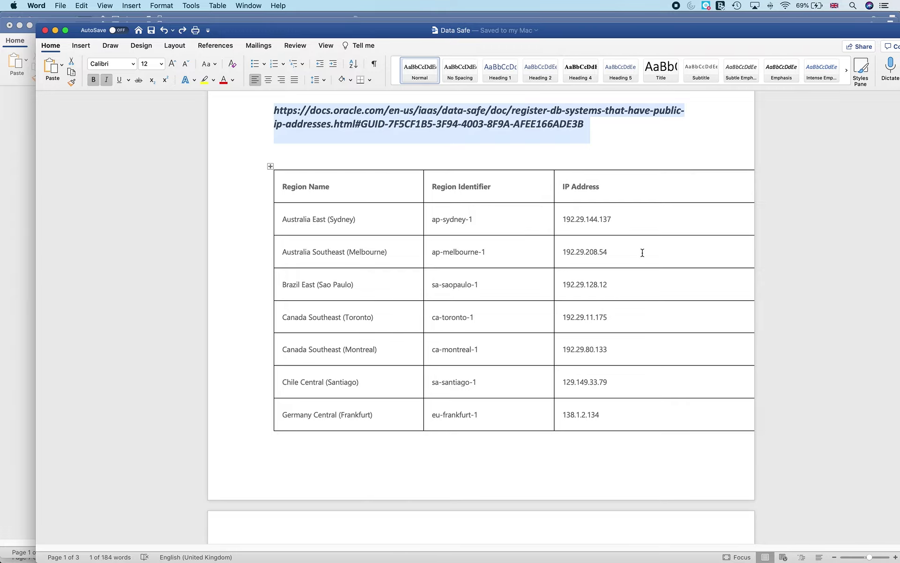
{"action": "scroll", "coordinate": [388, 306], "scroll_direction": "down", "scroll_amount": 1}
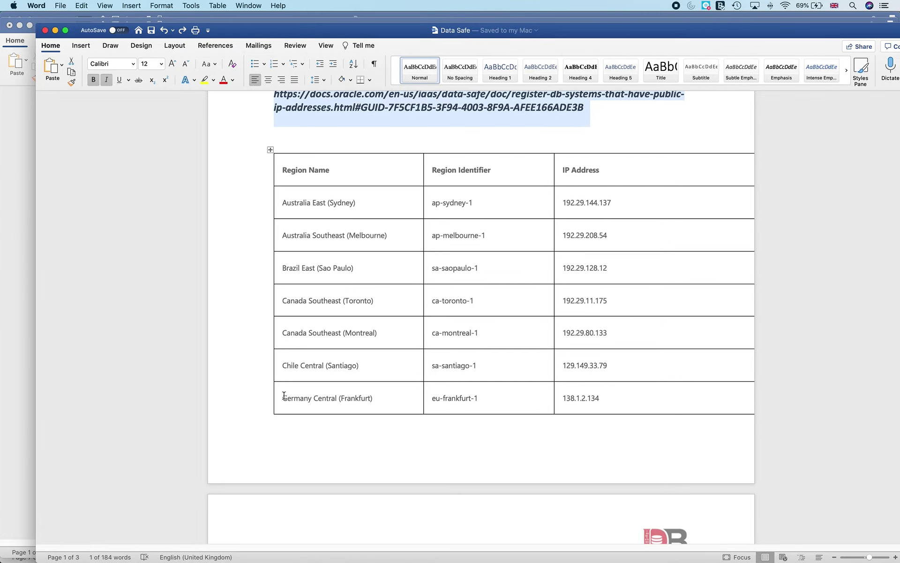
{"action": "left_click_drag", "start_coordinate": [284, 395], "coordinate": [371, 398]}
{"action": "left_click", "coordinate": [374, 402]}
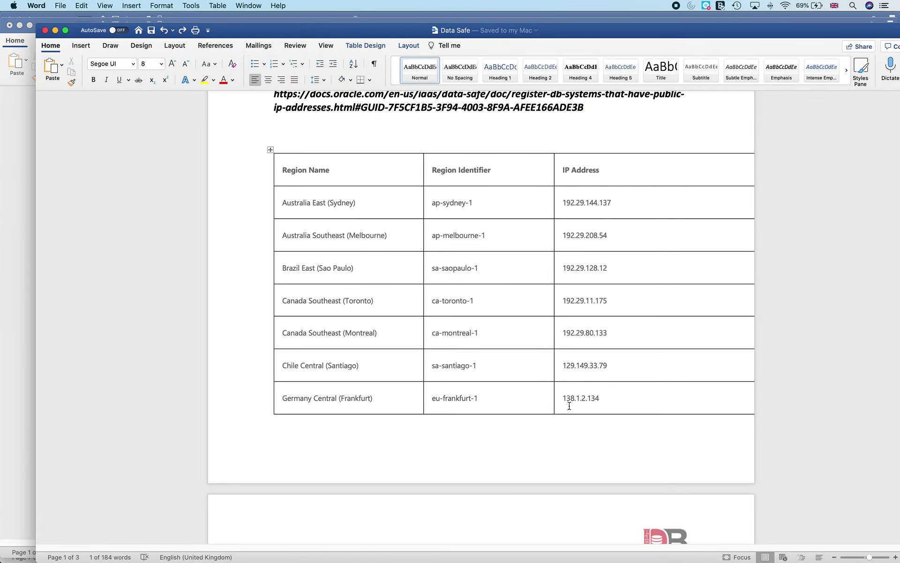
{"action": "left_click_drag", "start_coordinate": [562, 396], "coordinate": [627, 400]}
{"action": "key", "text": "super+c"}
- Switch to the Oracle Cloud console in Safari and open the Default Security List for vcndemo from VMDB01's network
{"action": "mouse_move", "coordinate": [278, 561]}
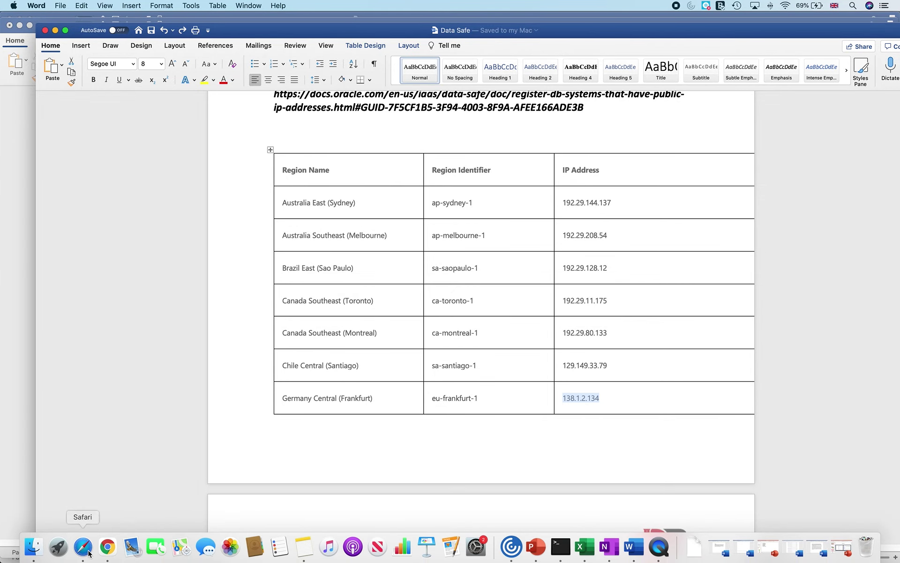
{"action": "left_click", "coordinate": [84, 547]}
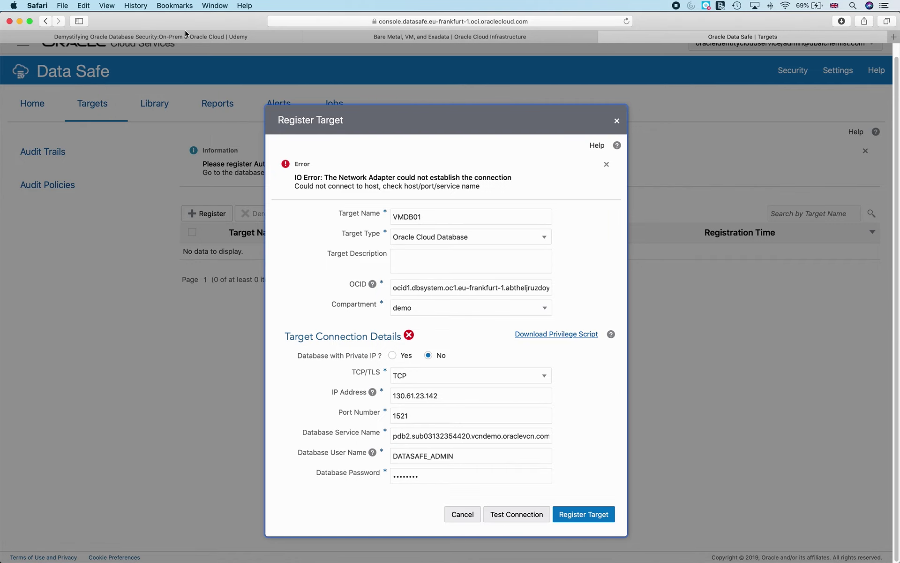
{"action": "left_click", "coordinate": [430, 37]}
{"action": "scroll", "coordinate": [394, 188], "scroll_direction": "up", "scroll_amount": 3}
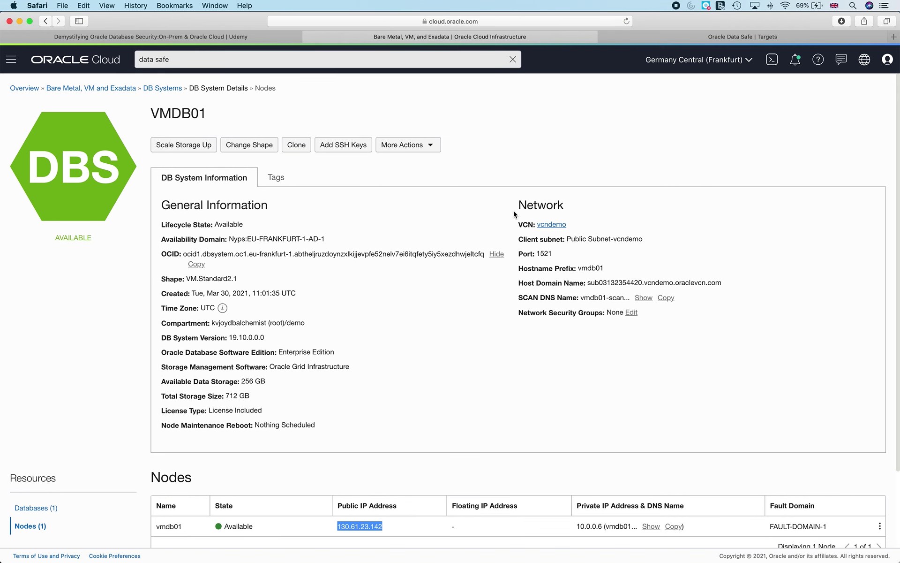
{"action": "left_click", "coordinate": [554, 225]}
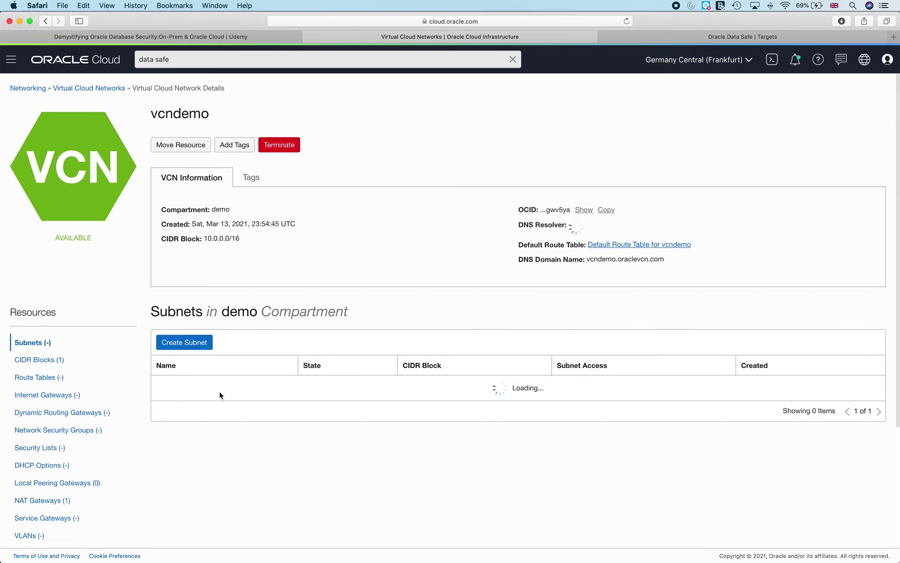
{"action": "scroll", "coordinate": [239, 392], "scroll_direction": "down", "scroll_amount": 3}
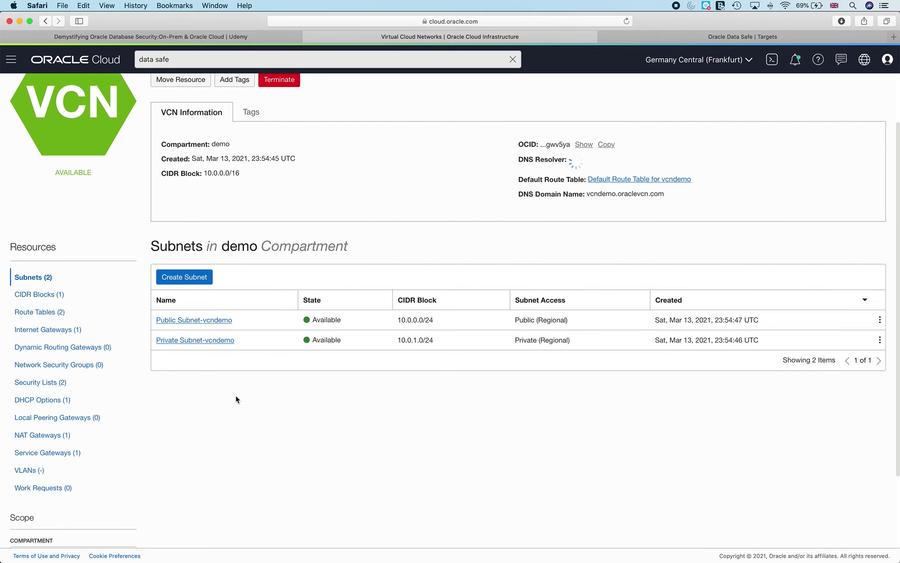
{"action": "left_click", "coordinate": [39, 382]}
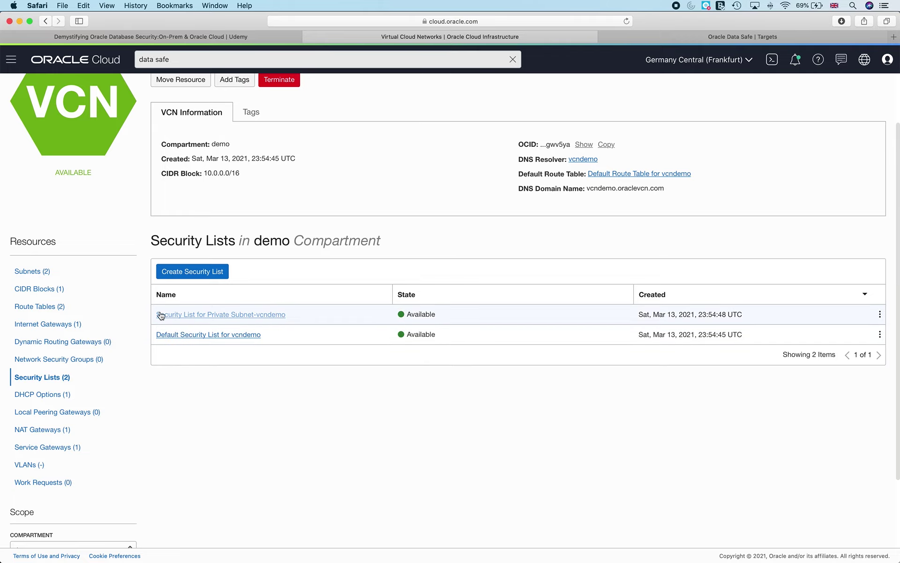
{"action": "left_click", "coordinate": [216, 336]}
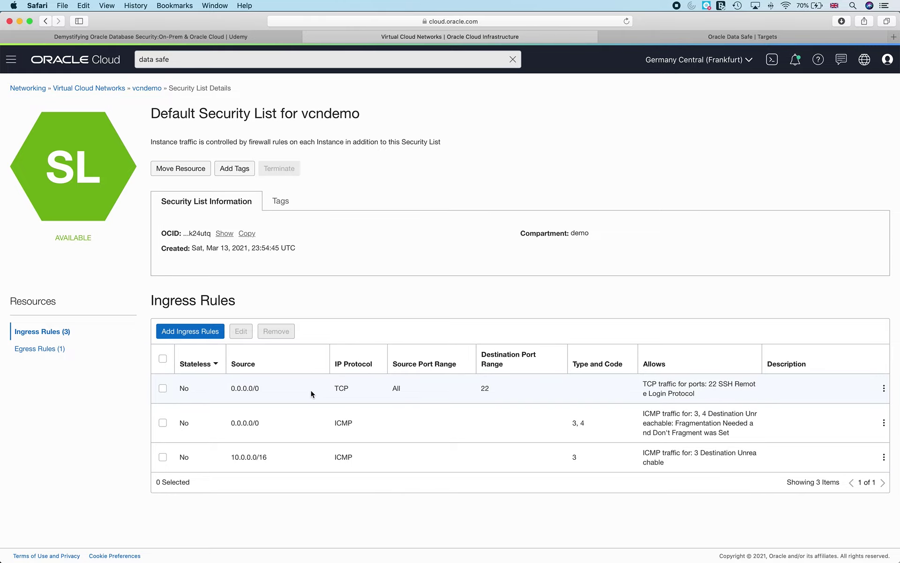
- Add a TCP ingress rule with source CIDR 138.1.2.134/32 and destination port 1521 to the security list
{"action": "left_click", "coordinate": [179, 334]}
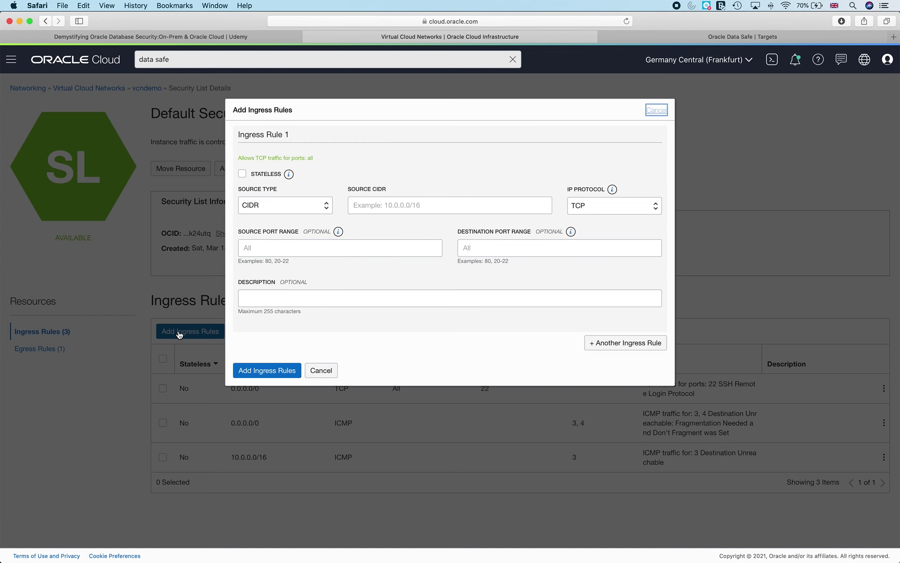
{"action": "left_click", "coordinate": [396, 208]}
{"action": "key", "text": "super+v"}
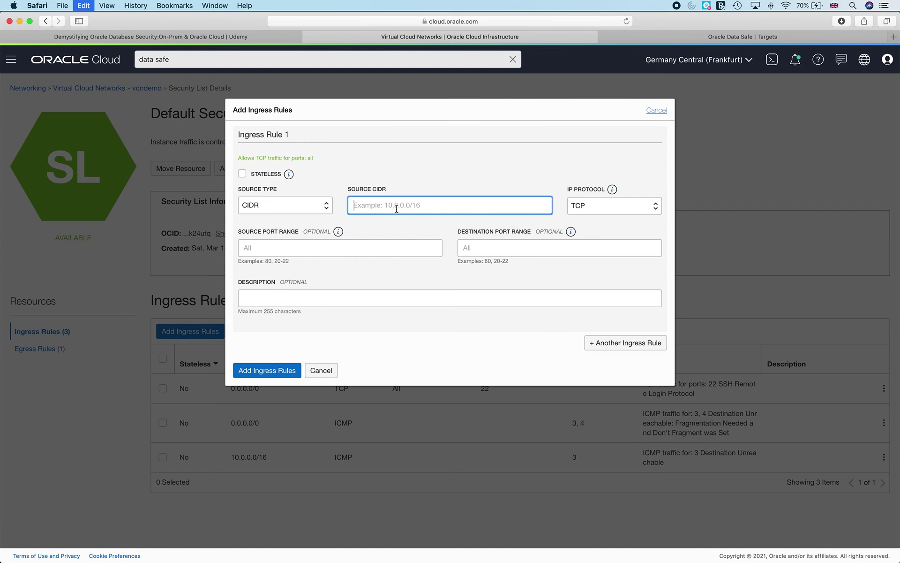
{"action": "type", "text": "/32"}
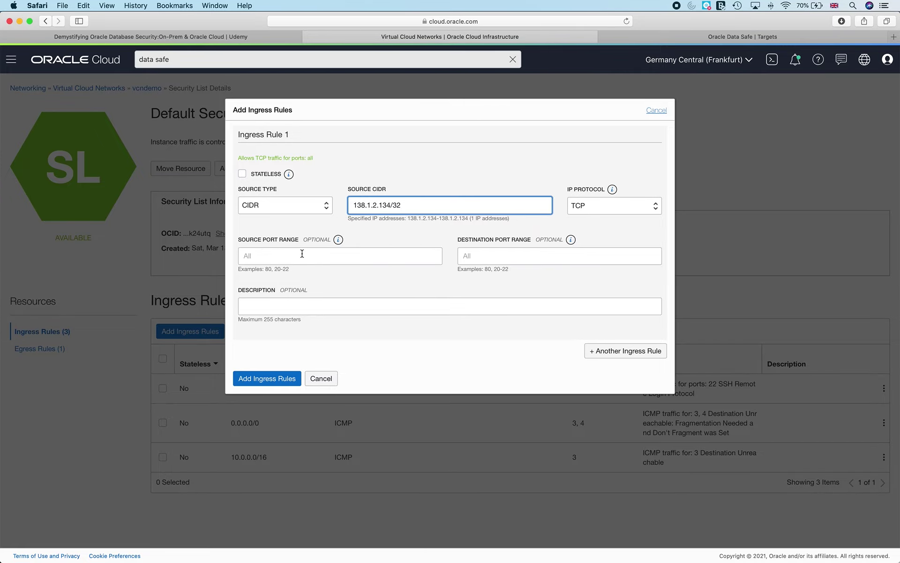
{"action": "left_click", "coordinate": [498, 253]}
{"action": "type", "text": "1521"}
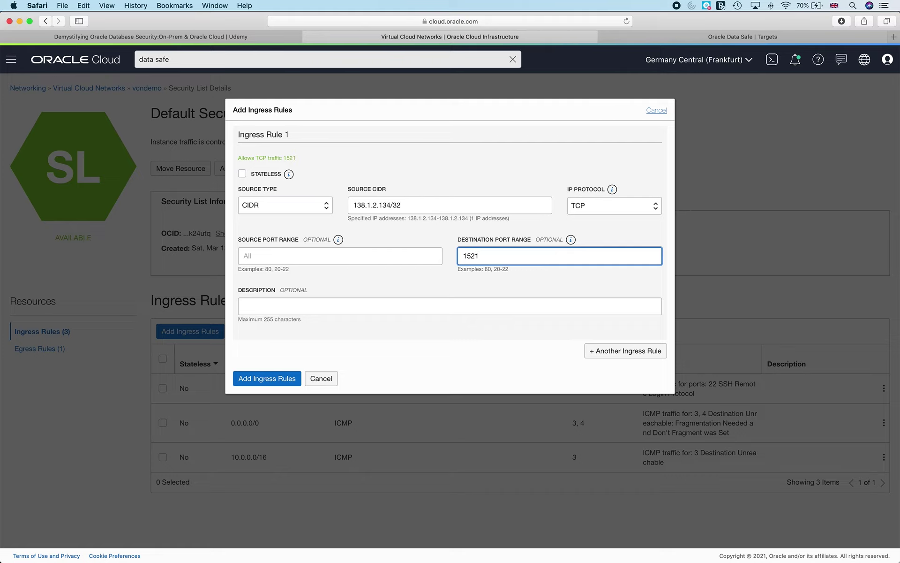
{"action": "left_click", "coordinate": [274, 375]}
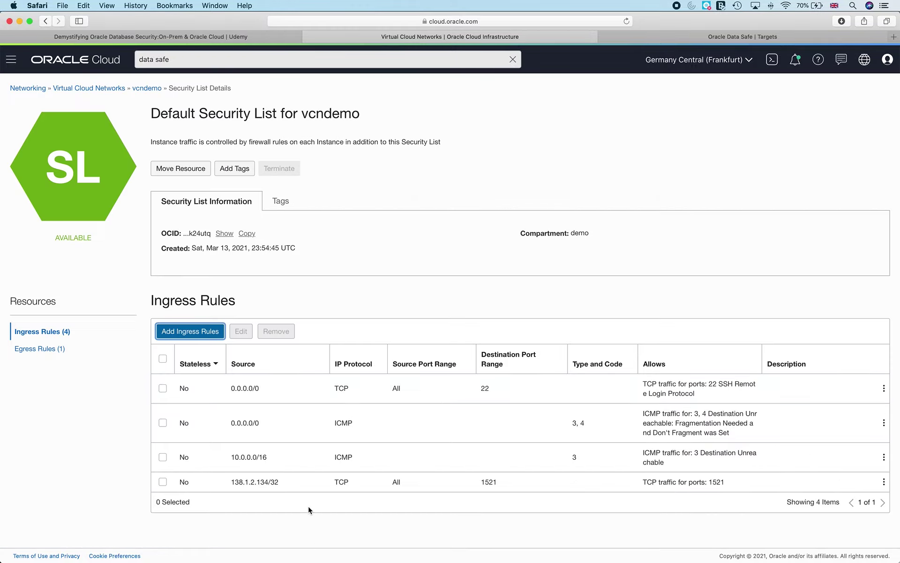
- Retest the VMDB01 target connection in Data Safe, register the target, and postpone the Citrix Workspace update
{"action": "left_click", "coordinate": [725, 38]}
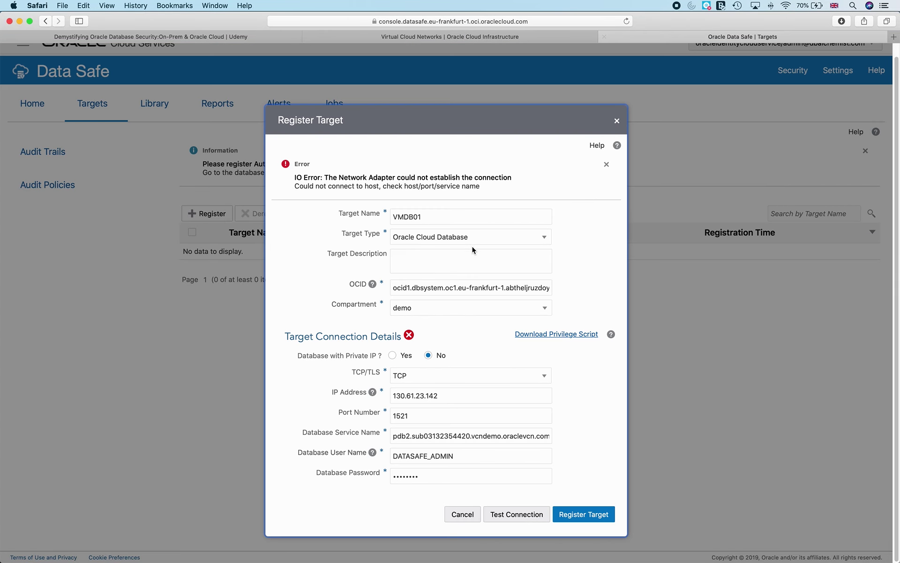
{"action": "left_click", "coordinate": [504, 511]}
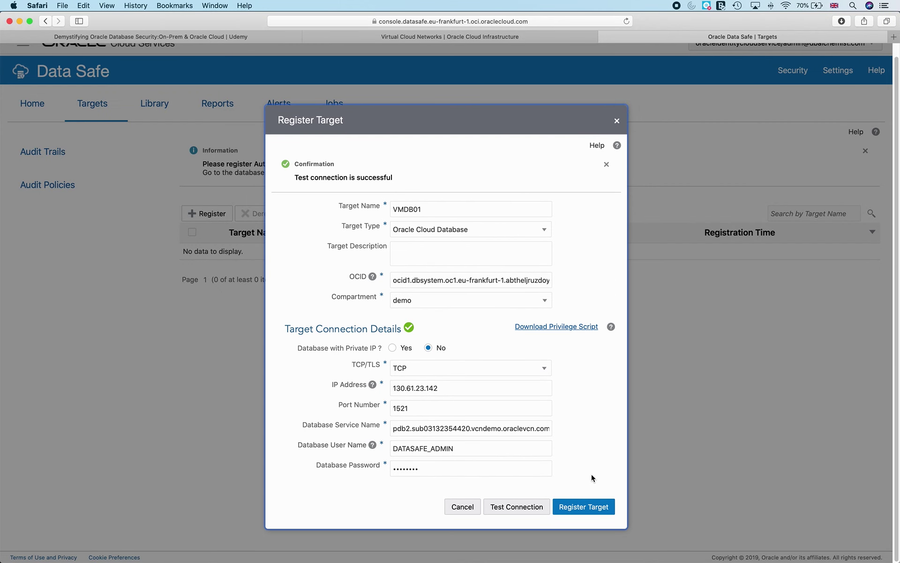
{"action": "left_click", "coordinate": [585, 506]}
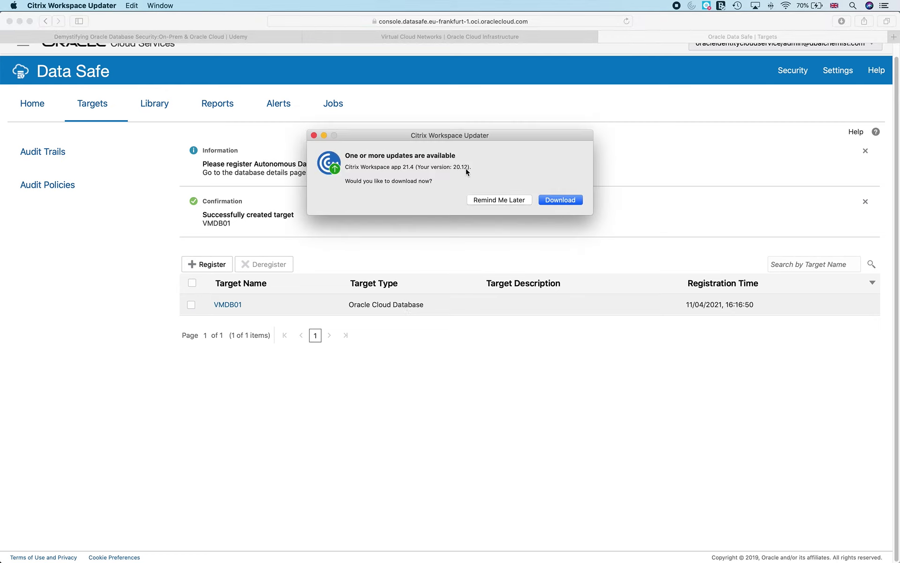
{"action": "left_click", "coordinate": [500, 200]}
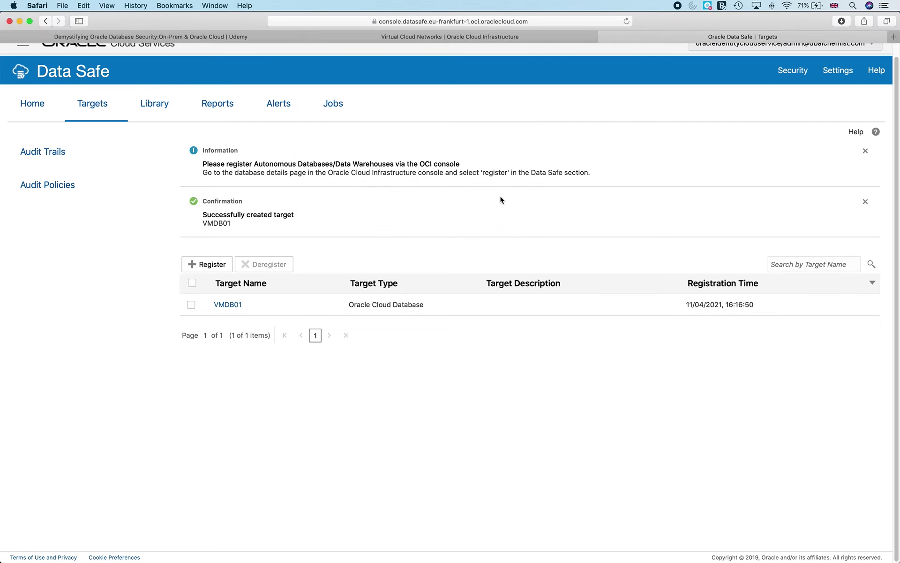